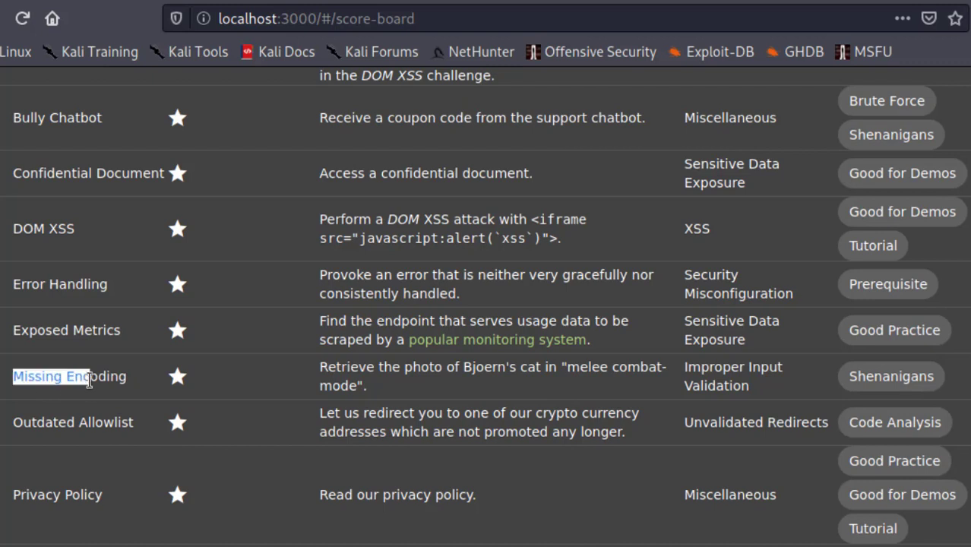
- Read the description of the Missing Encoding challenge on the score board
left_click_drag(320, 368, 449, 386)
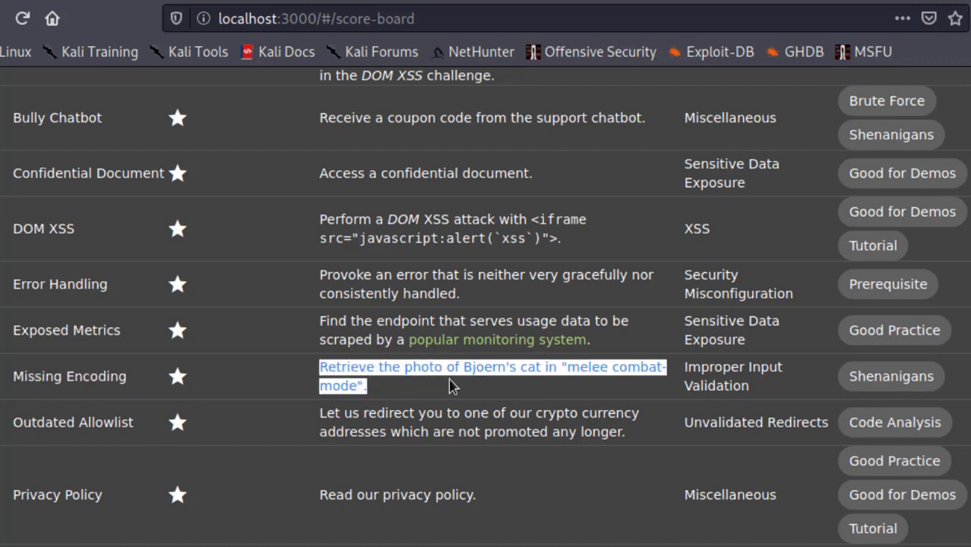
triple_click(506, 372)
left_click(475, 391)
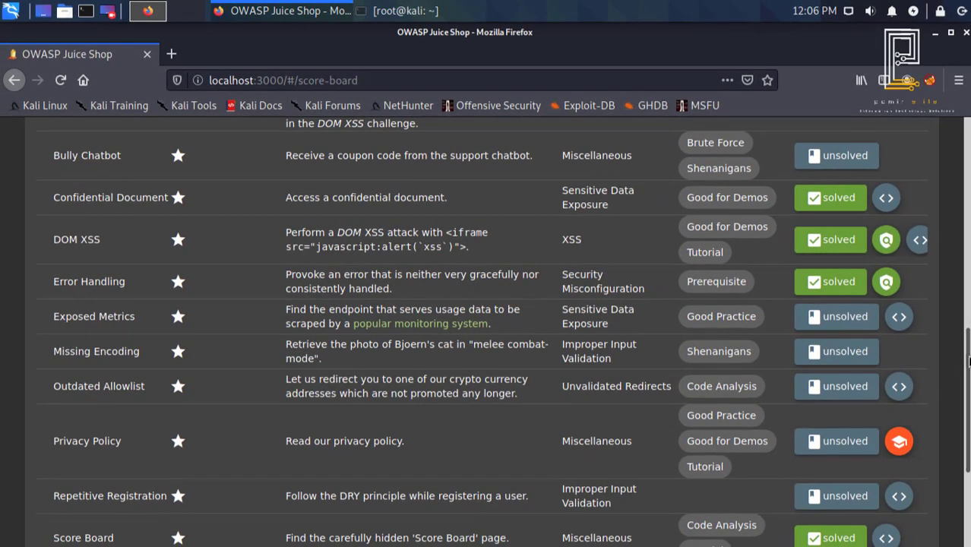
- Limit the score board to two-star challenges and read the Admin Section challenge's name and description
scroll(969, 362, "up", 10)
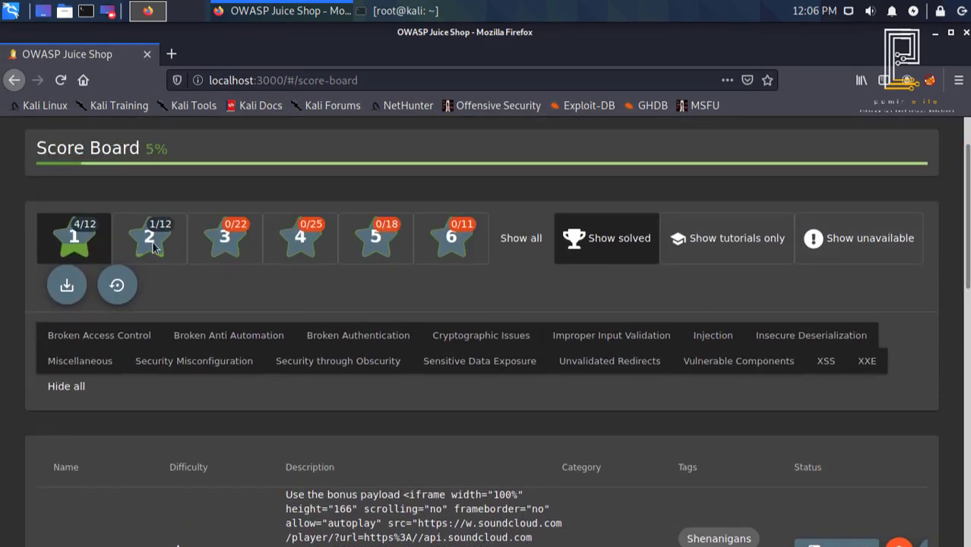
left_click(153, 242)
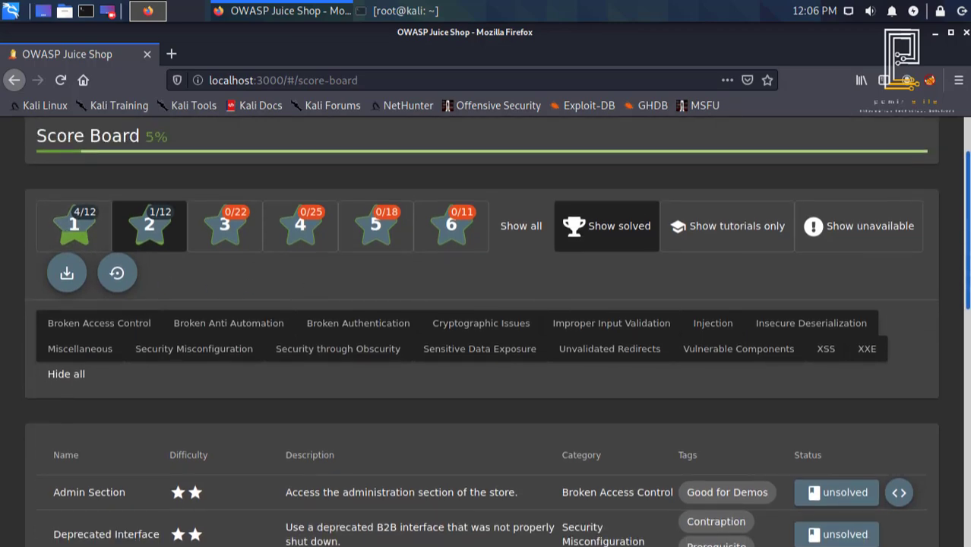
scroll(967, 207, "down", 4)
scroll(963, 315, "down", 2)
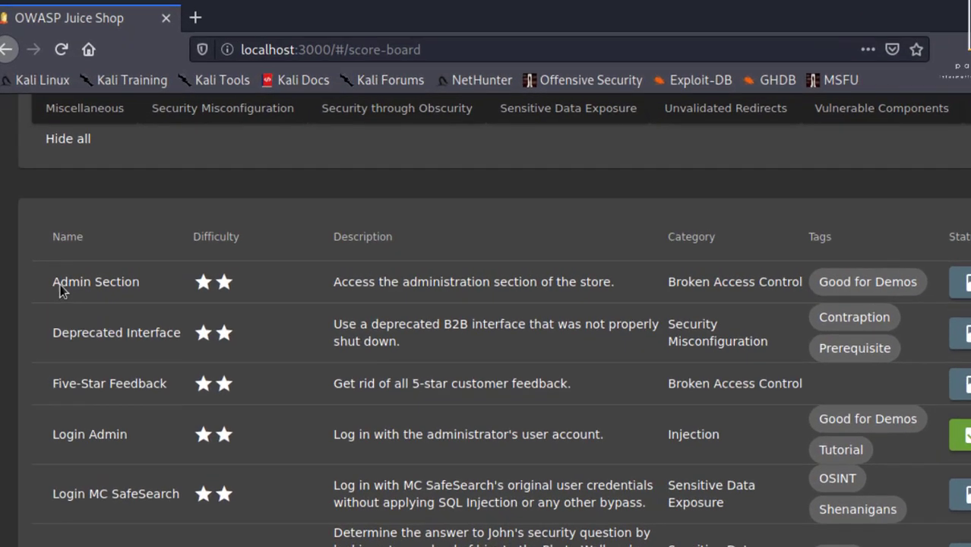
left_click_drag(53, 274, 133, 278)
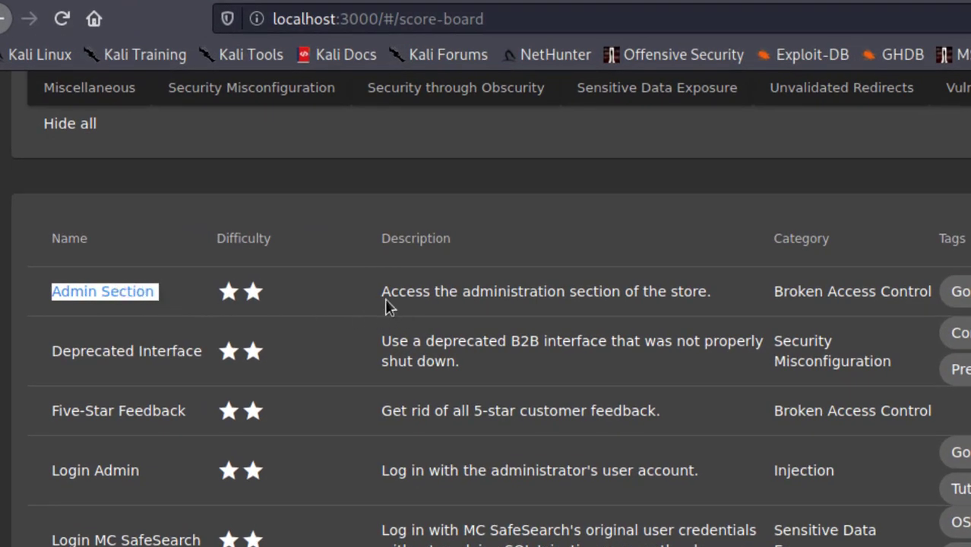
left_click_drag(383, 295, 707, 293)
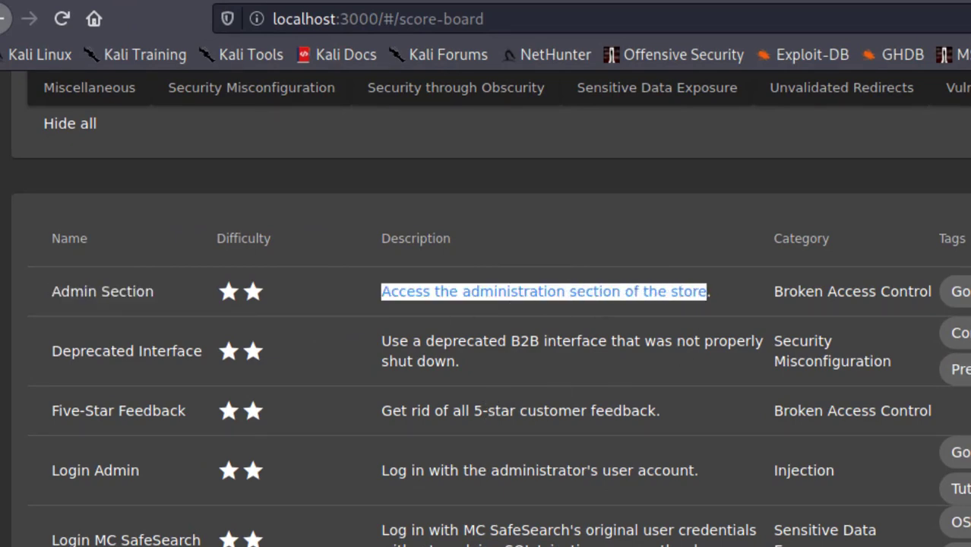
- Include the one-star challenges in the score board list again alongside the two-star ones
scroll(600, 279, "up", 5)
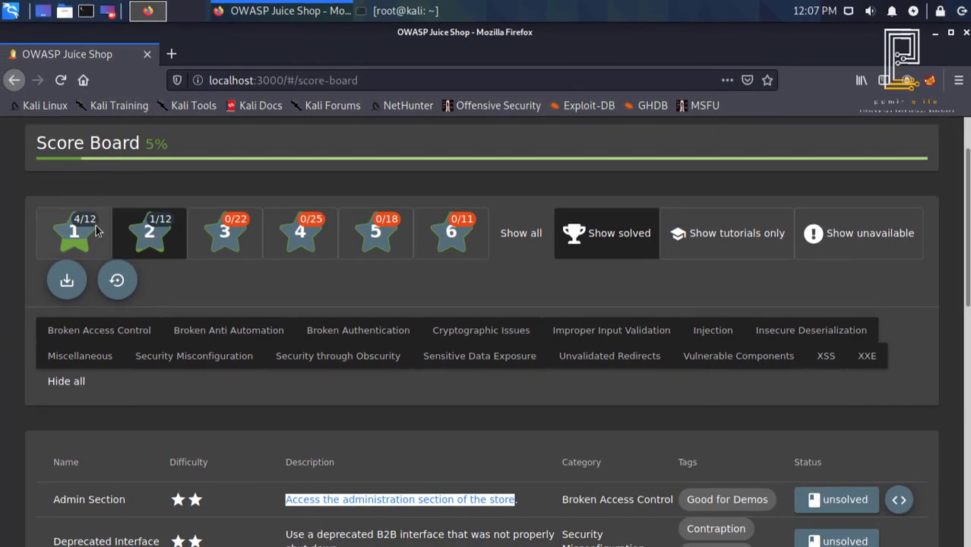
left_click(87, 236)
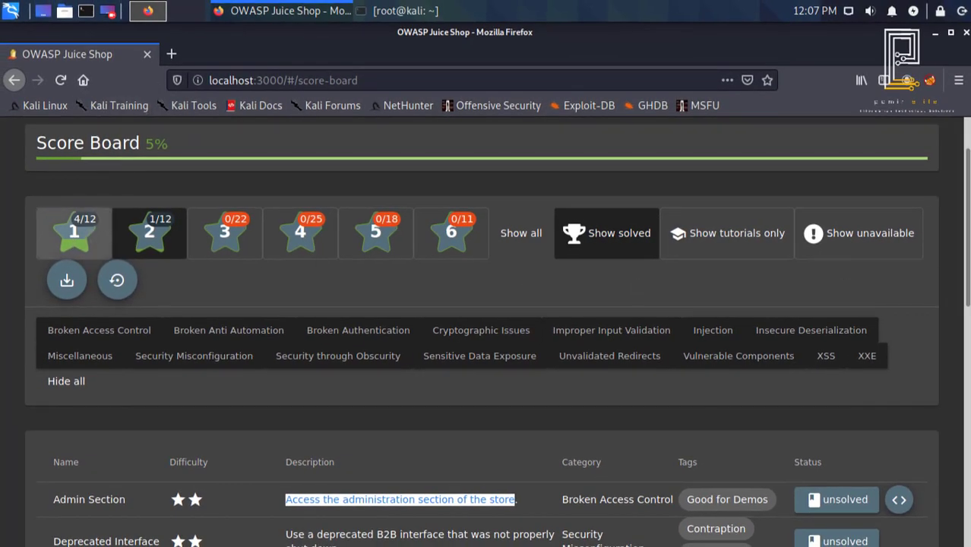
scroll(955, 189, "up", 2)
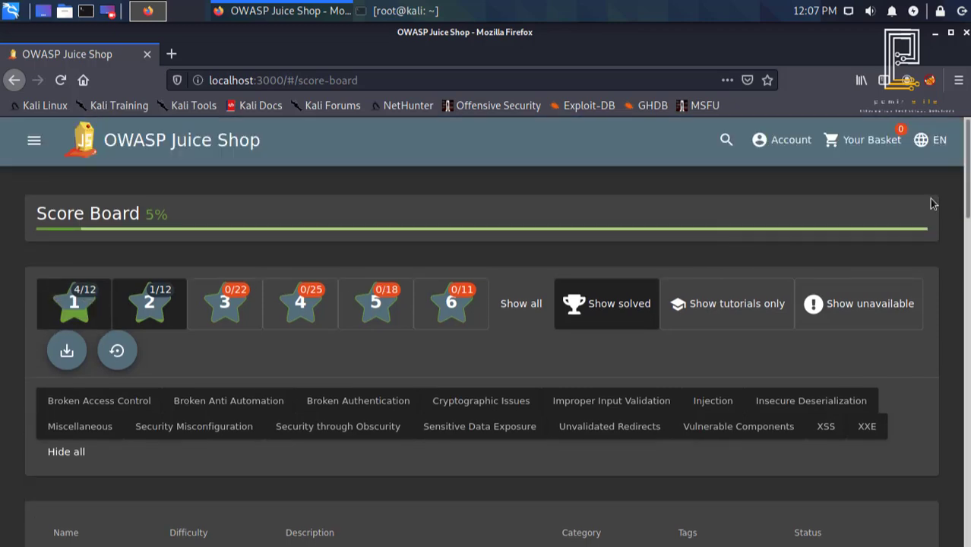
- Go to the Photo Wall page and inspect the img element of the broken #zatschi #whoneedsfourlegs photo
left_click(34, 145)
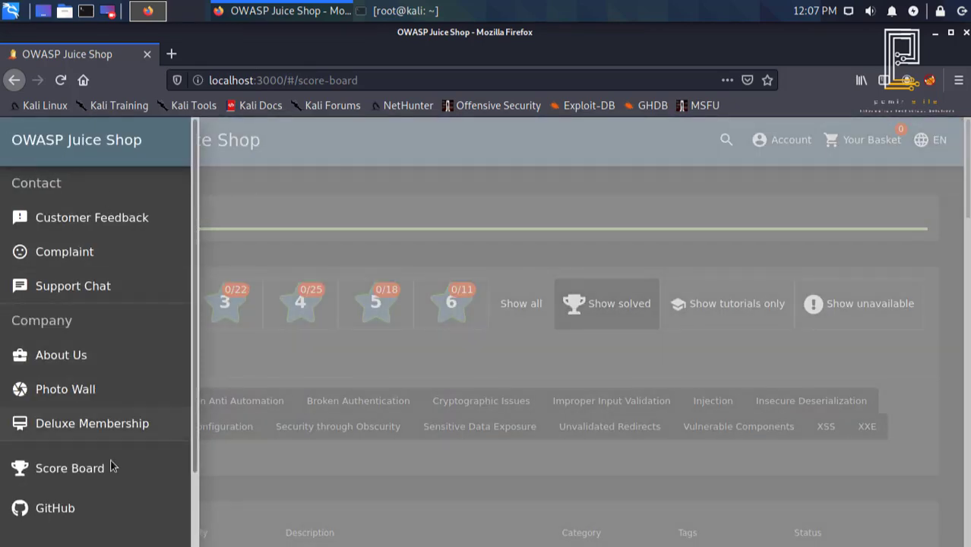
left_click(71, 397)
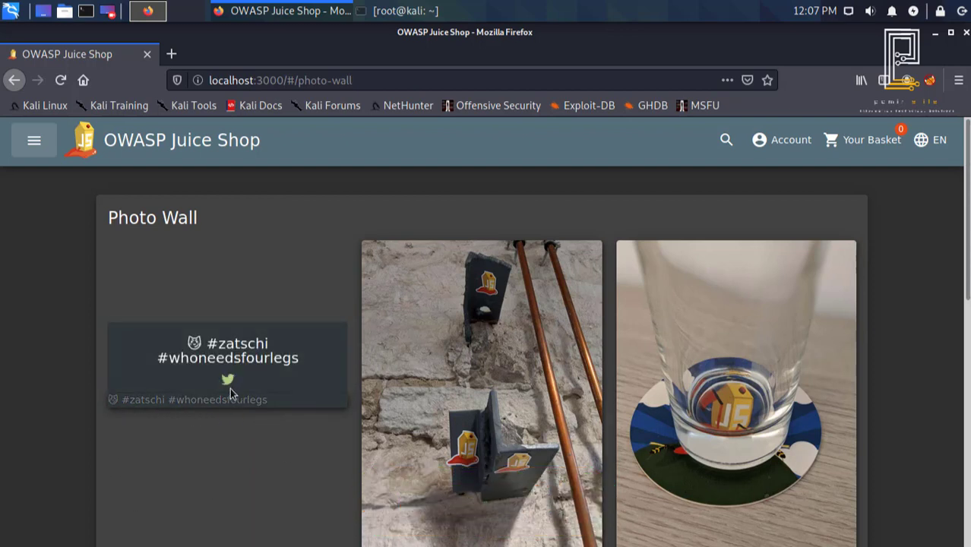
right_click(202, 378)
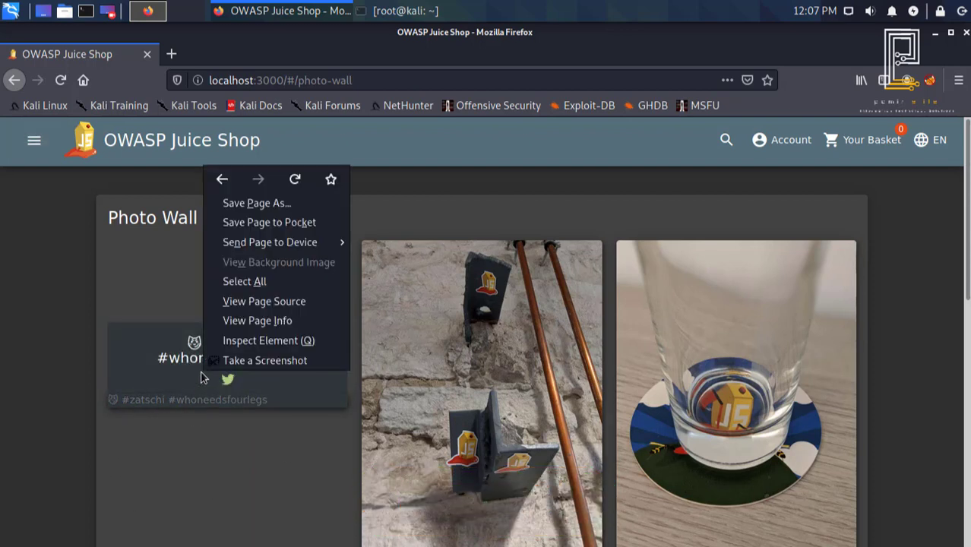
left_click(225, 342)
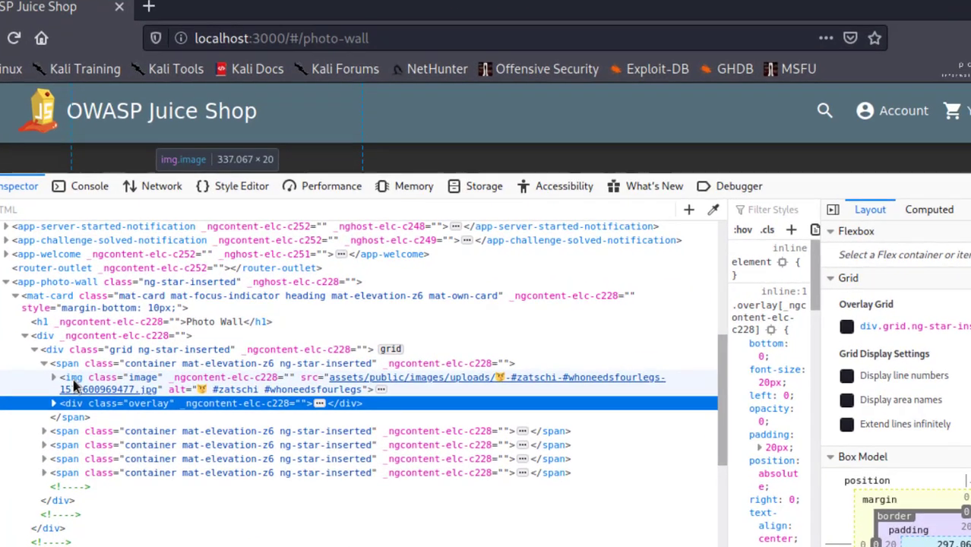
left_click(110, 364)
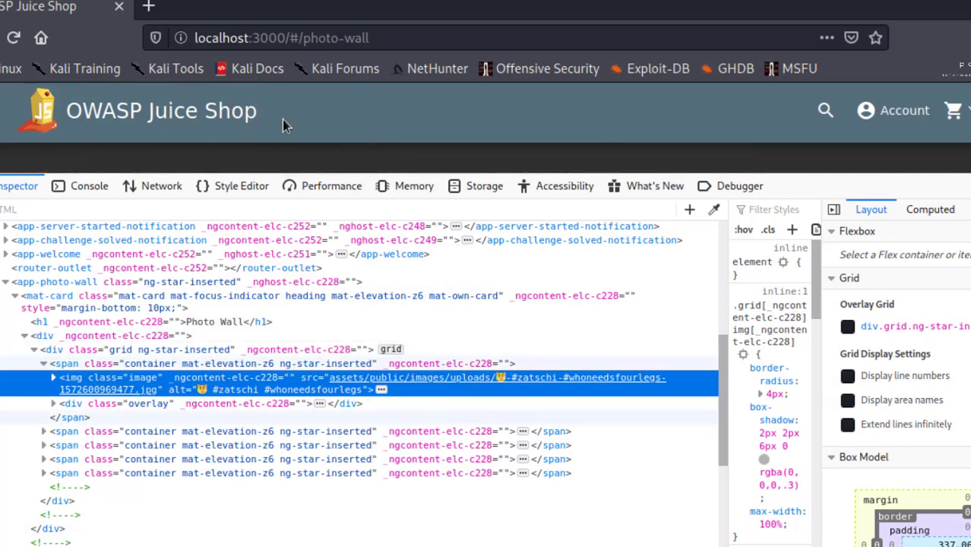
- Search the web for cyberchef in a new browser tab and open the CyberChef site at gchq.github.io
left_click(150, 8)
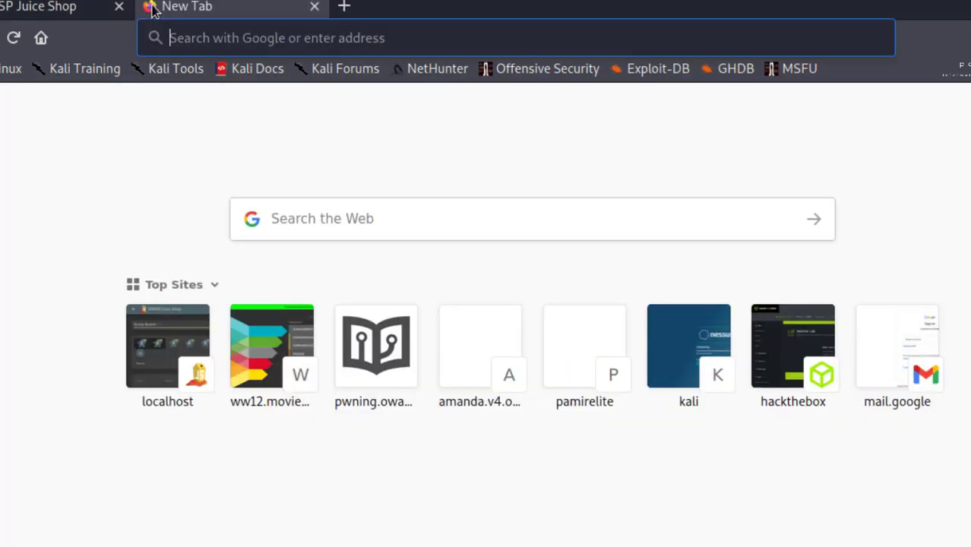
left_click(325, 46)
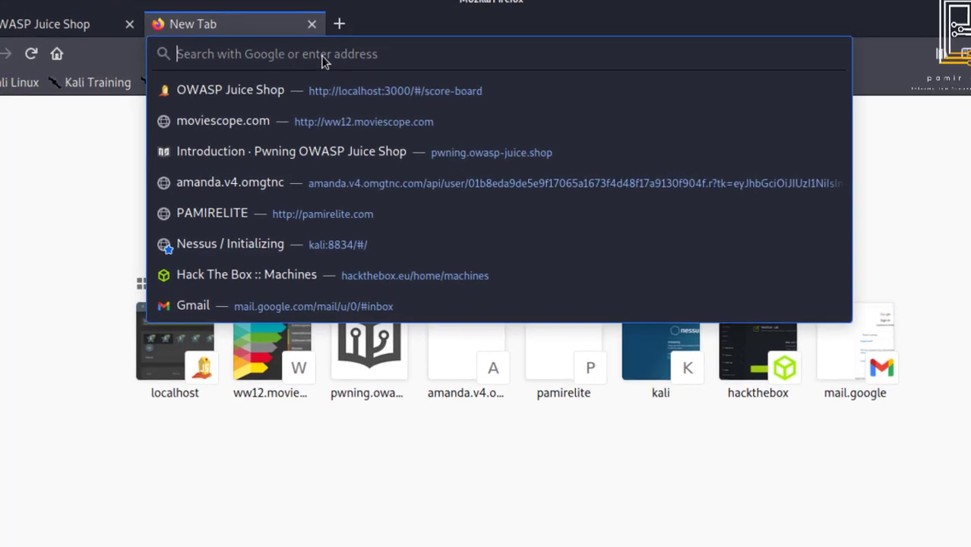
type("cyber")
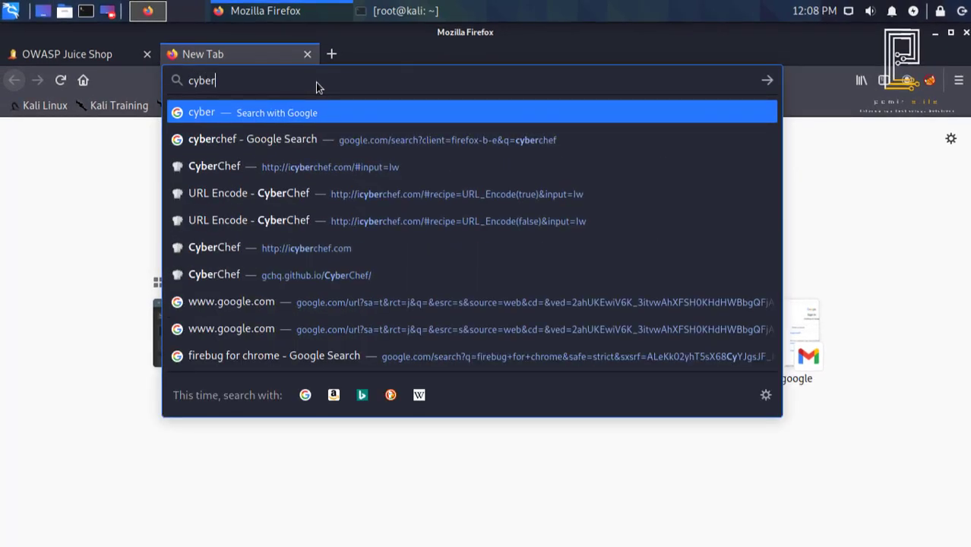
type("chef")
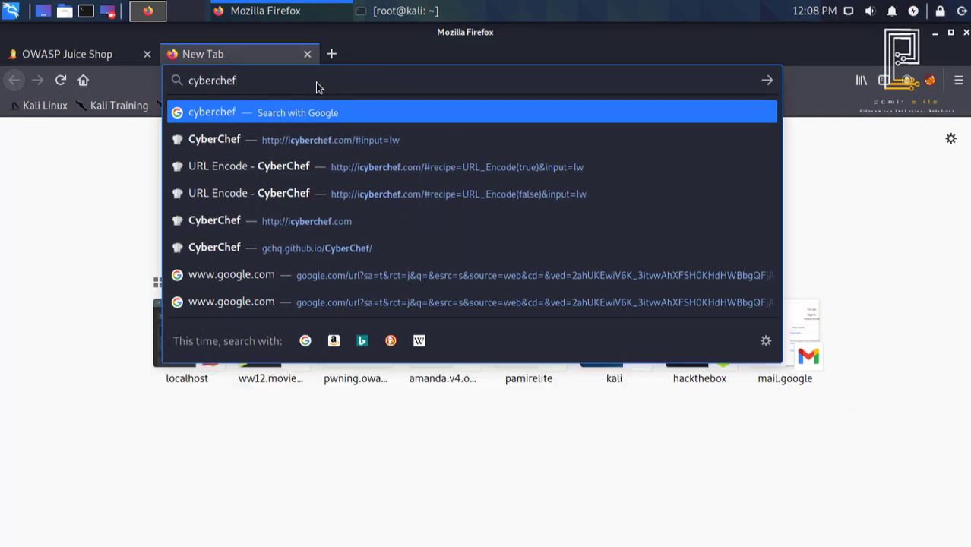
key("Return")
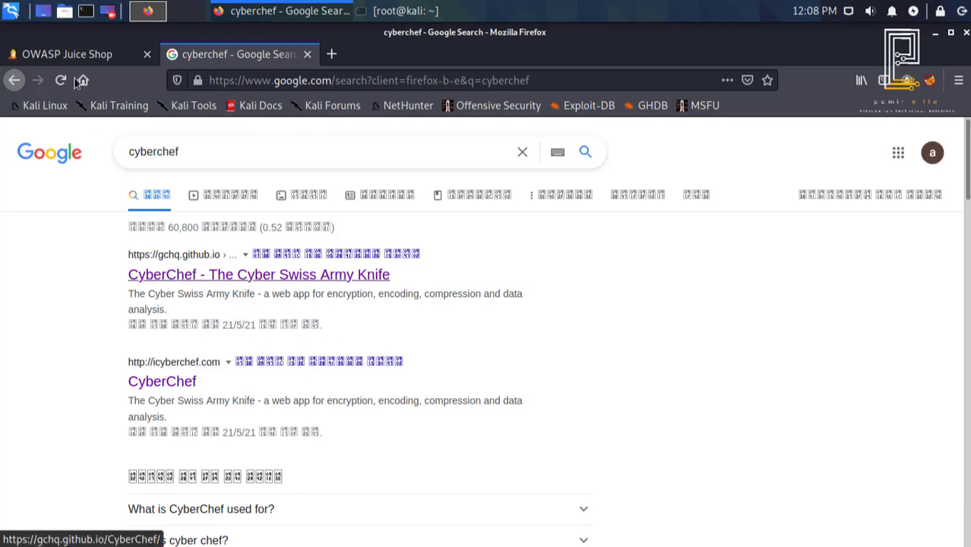
left_click(67, 54)
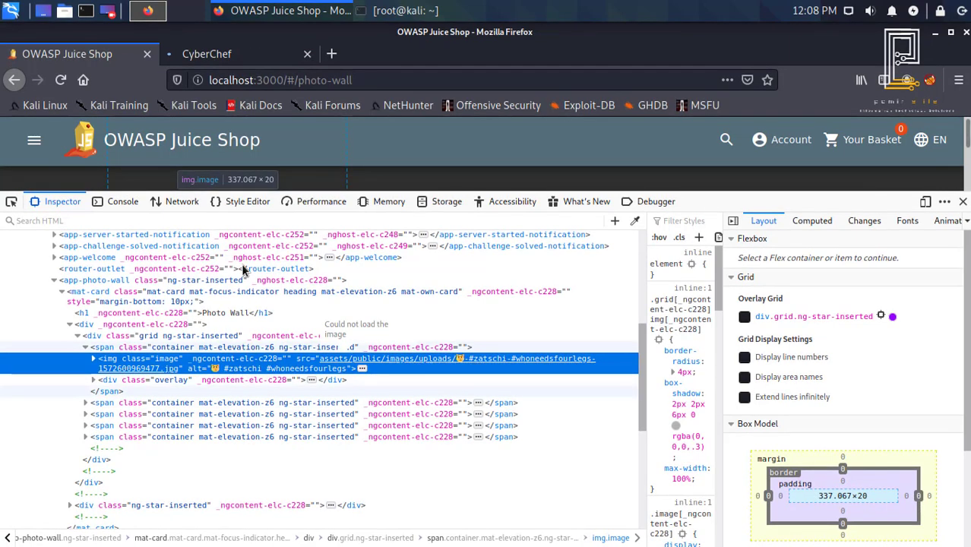
left_click(226, 57)
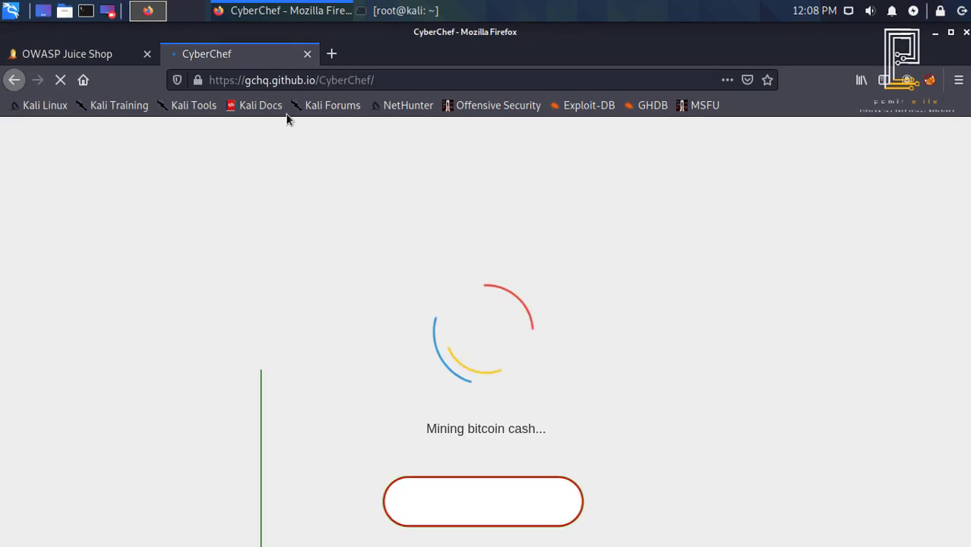
left_click(90, 55)
left_click(190, 57)
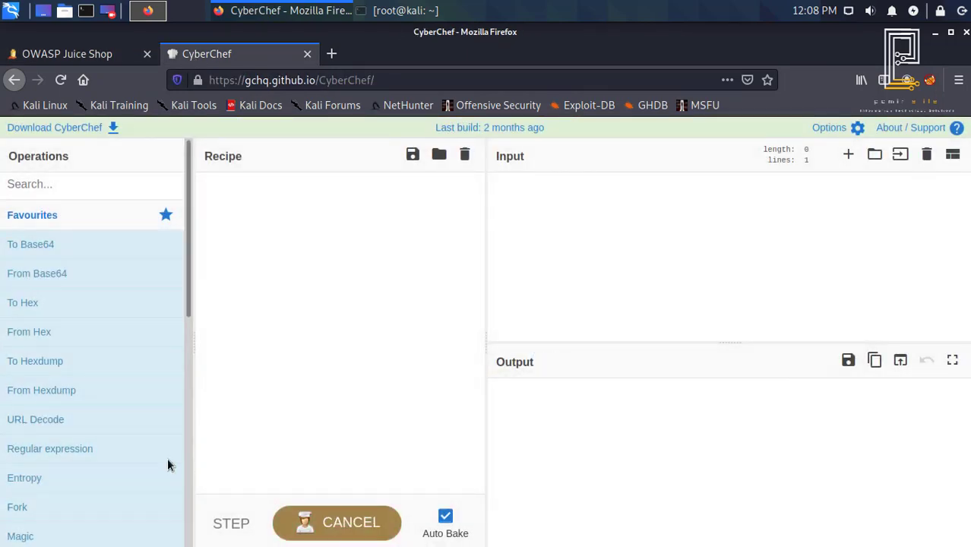
- URL-encode the # character in CyberChef using the URL Encode operation with "Encode all special chars" enabled, and select the output
left_click(579, 202)
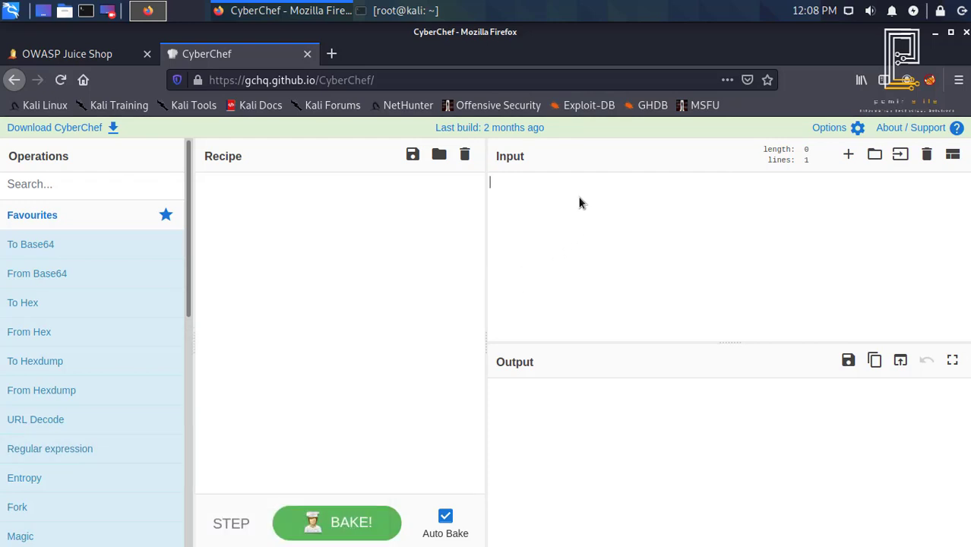
type("#")
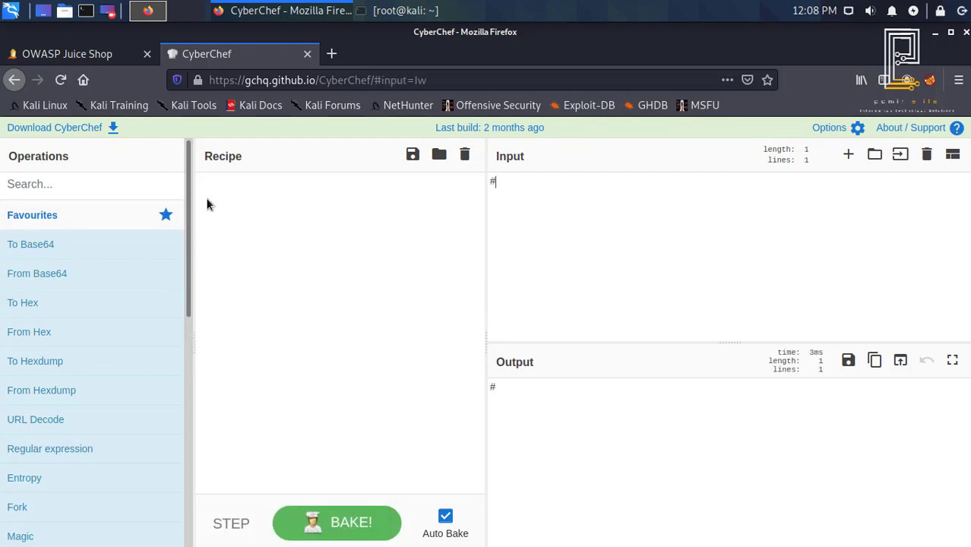
left_click(104, 196)
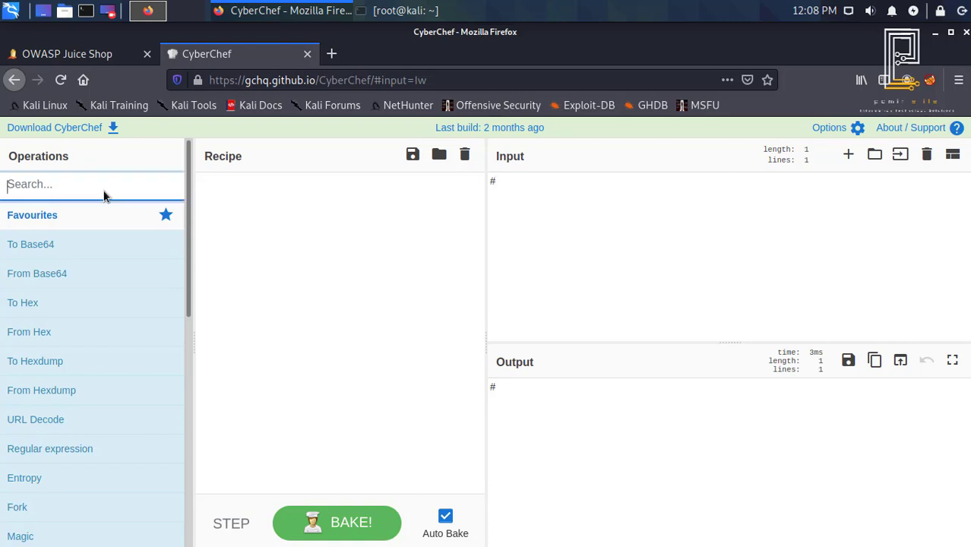
type("url")
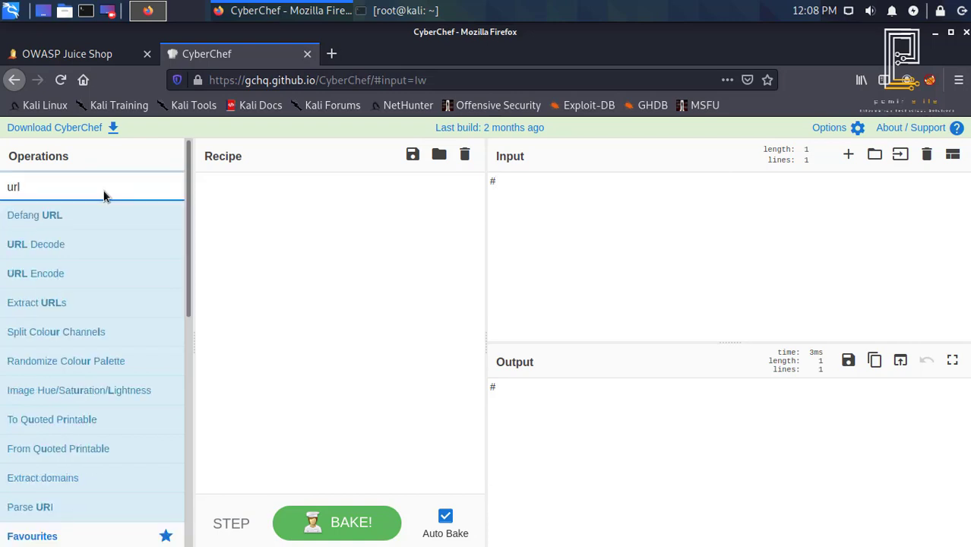
left_click(56, 284)
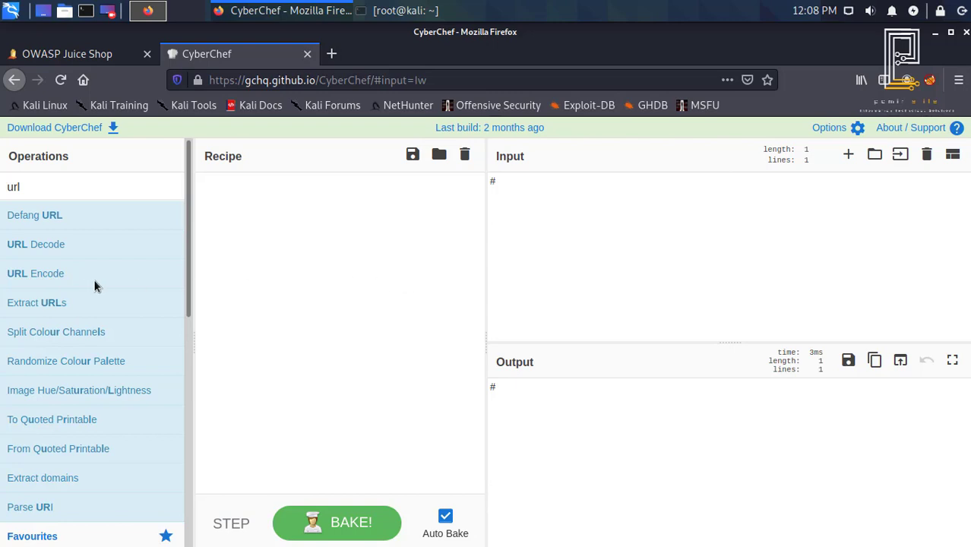
mouse_move(46, 272)
left_click_drag(36, 276, 244, 193)
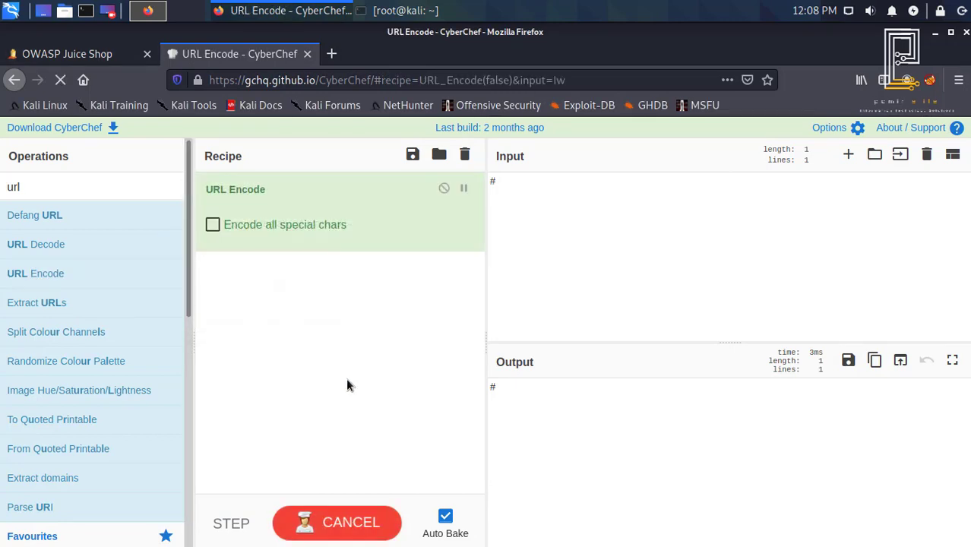
left_click(212, 227)
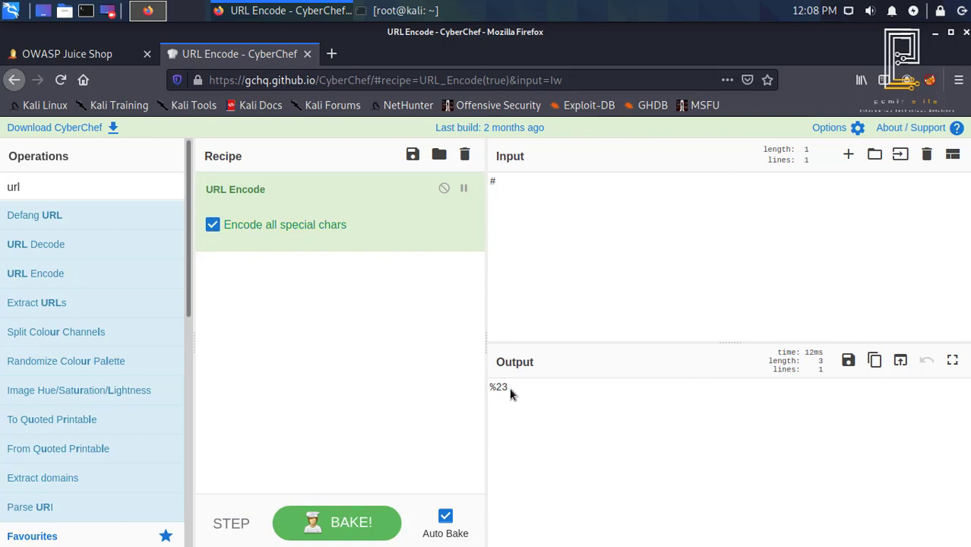
left_click_drag(510, 394, 488, 393)
- Switch back to the Juice Shop page and replace the # before zatschi in the inspected image's src path with %23
left_click(86, 55)
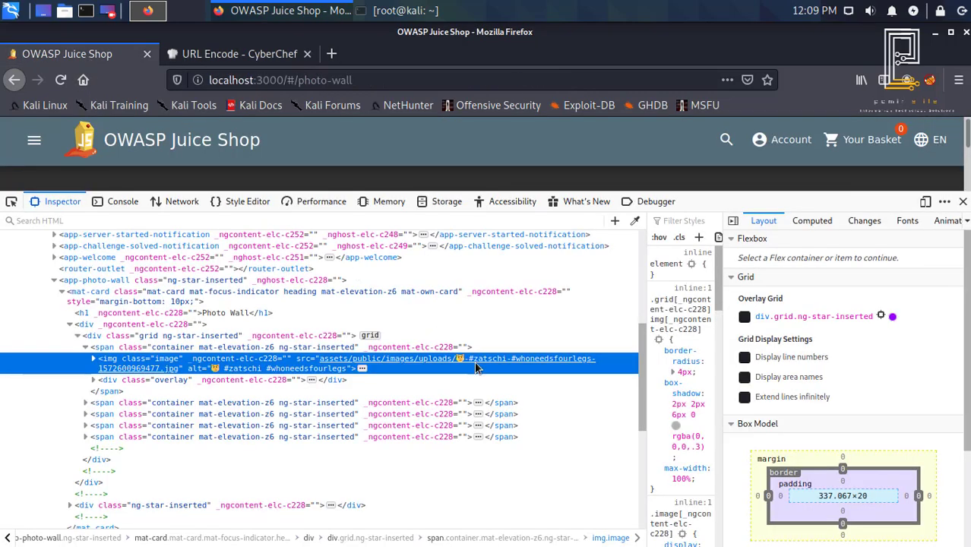
double_click(425, 358)
key("End")
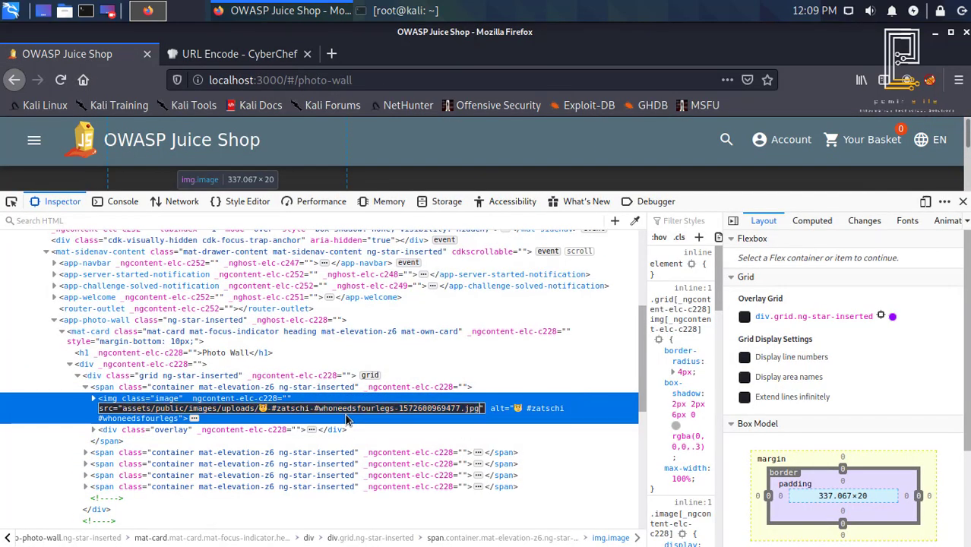
key("Left")
key("Left")
key("Left")
key("Left")
key("Left")
key("Left")
key("Left")
key("Left")
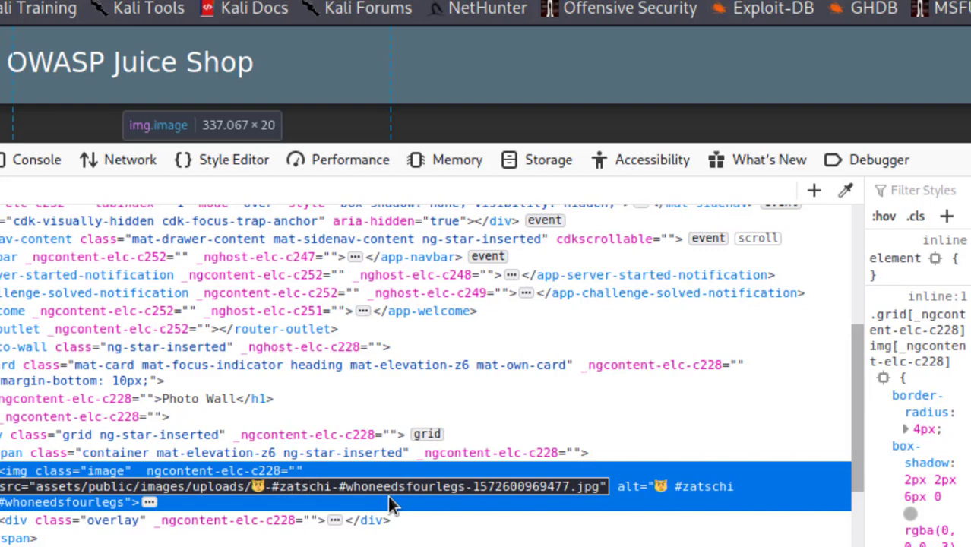
key("BackSpace")
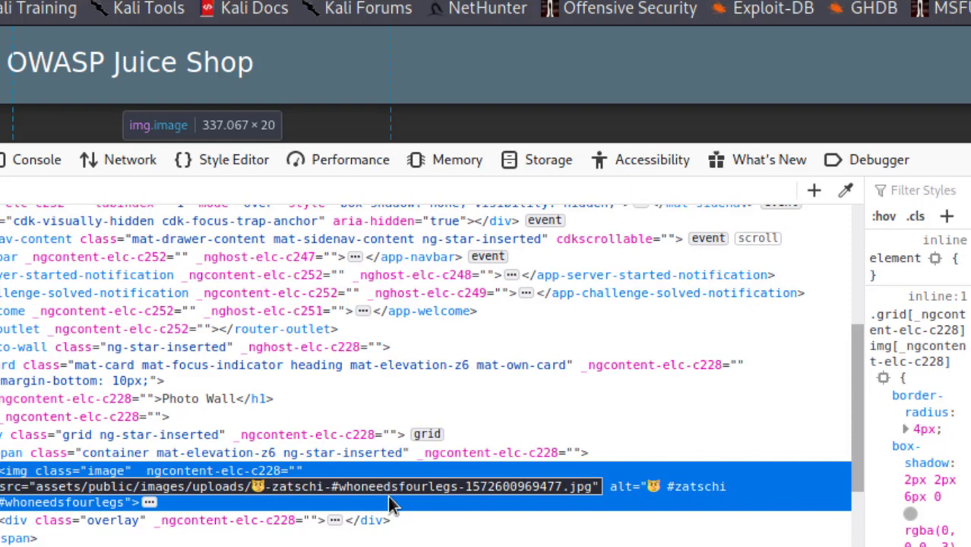
type("%23")
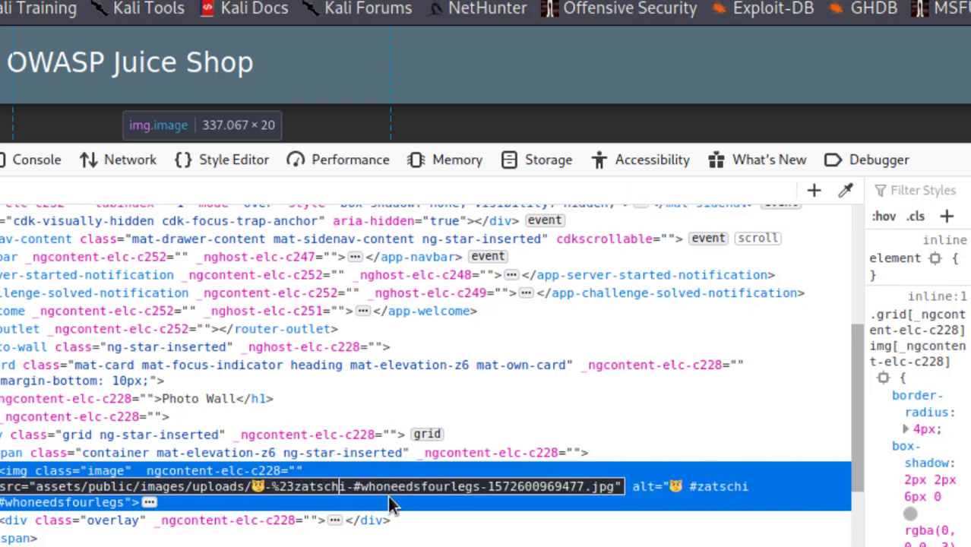
- Replace the # before whoneedsfourlegs in the same src path with %23 and apply the edited attribute
key("BackSpace")
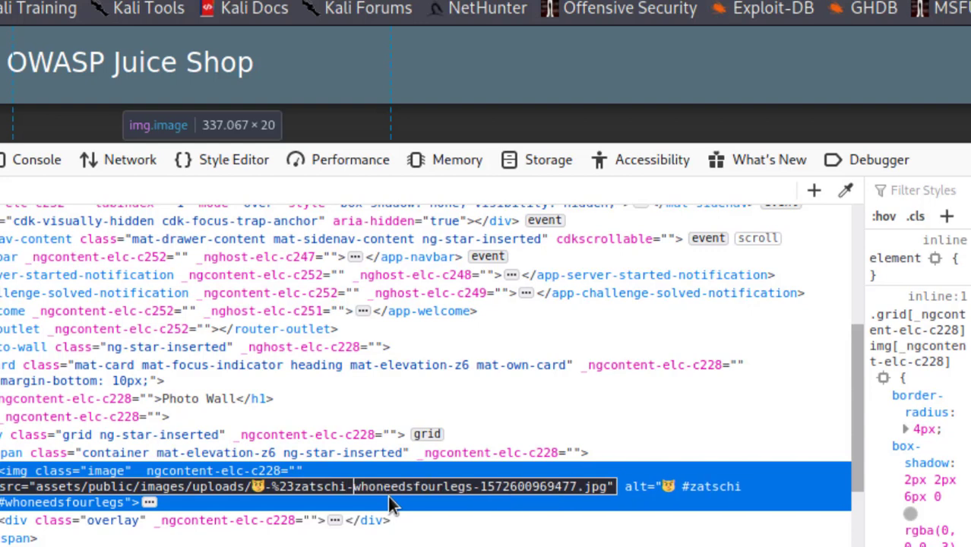
type("%23")
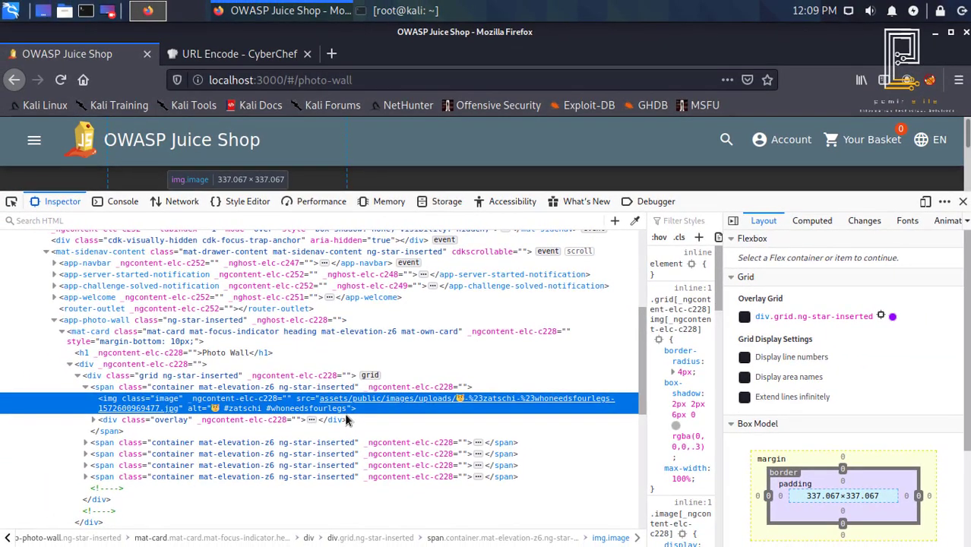
key("Return")
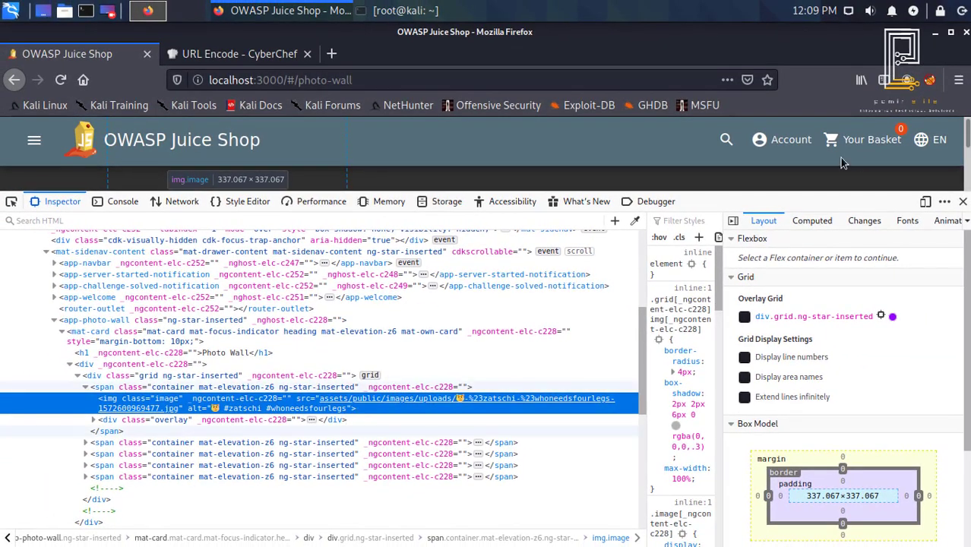
- Close the developer tools and view the cat photo on the Photo Wall
left_click(964, 202)
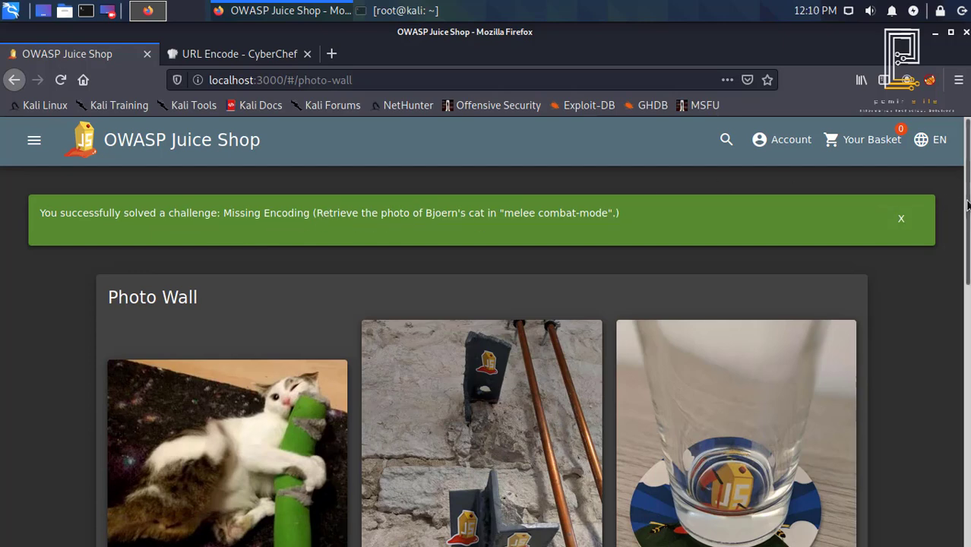
left_click_drag(968, 215, 968, 250)
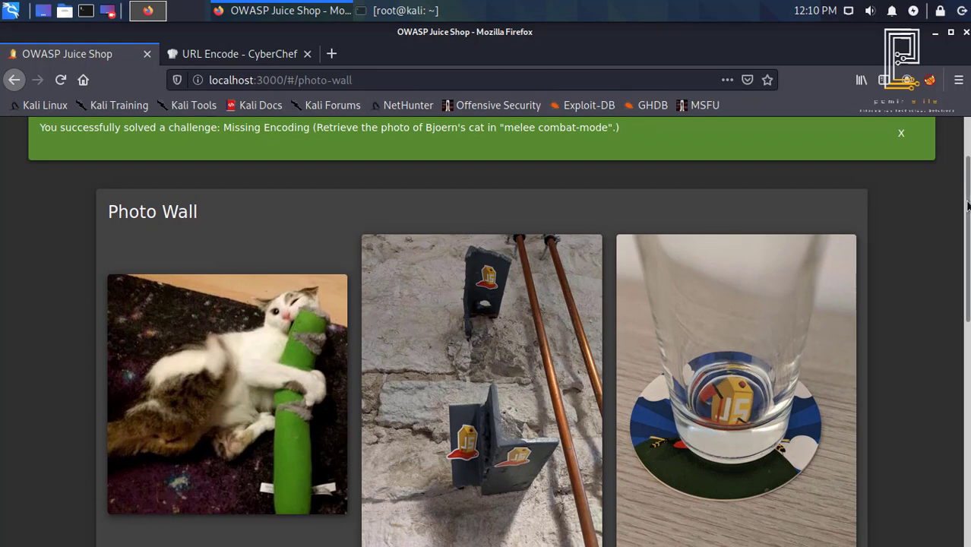
left_click_drag(967, 205, 968, 133)
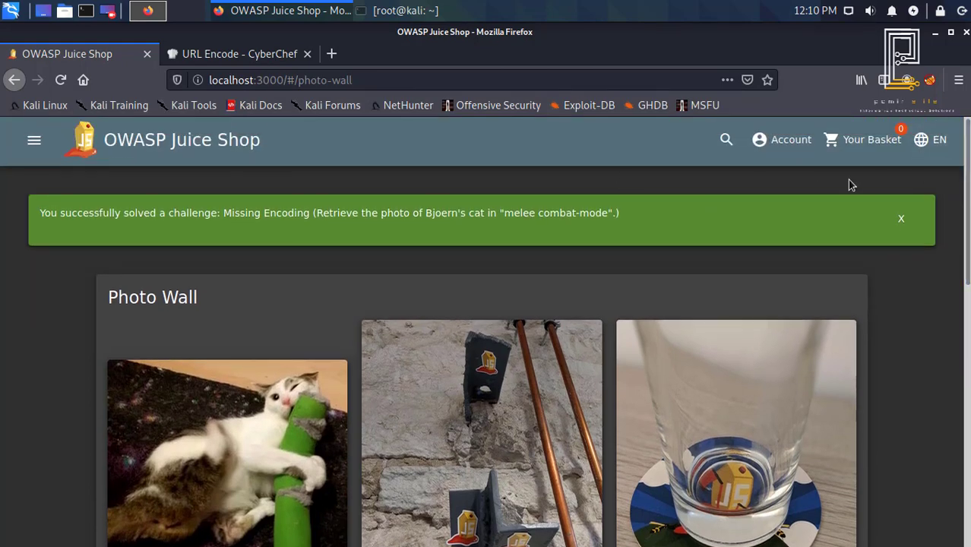
- Go to the Score Board page and open the account options
left_click(43, 144)
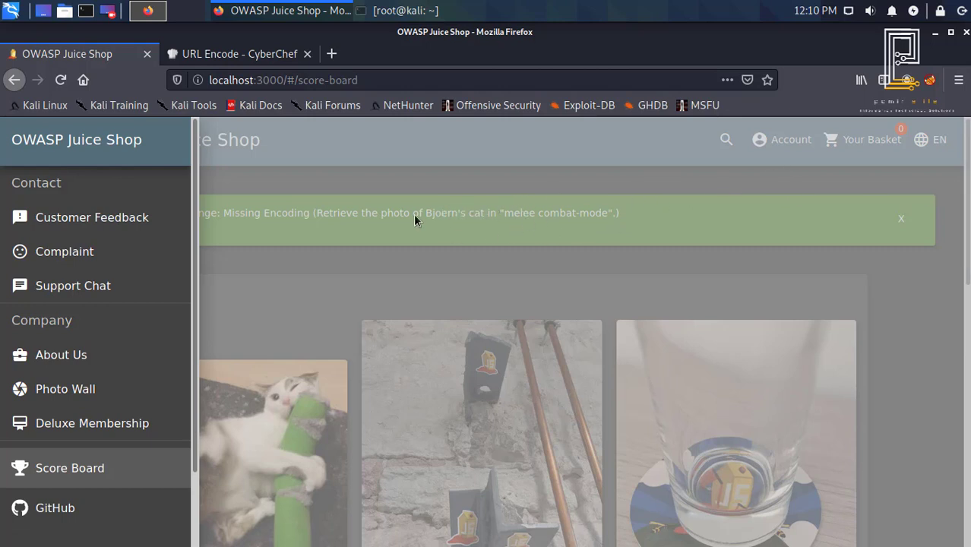
left_click(385, 242)
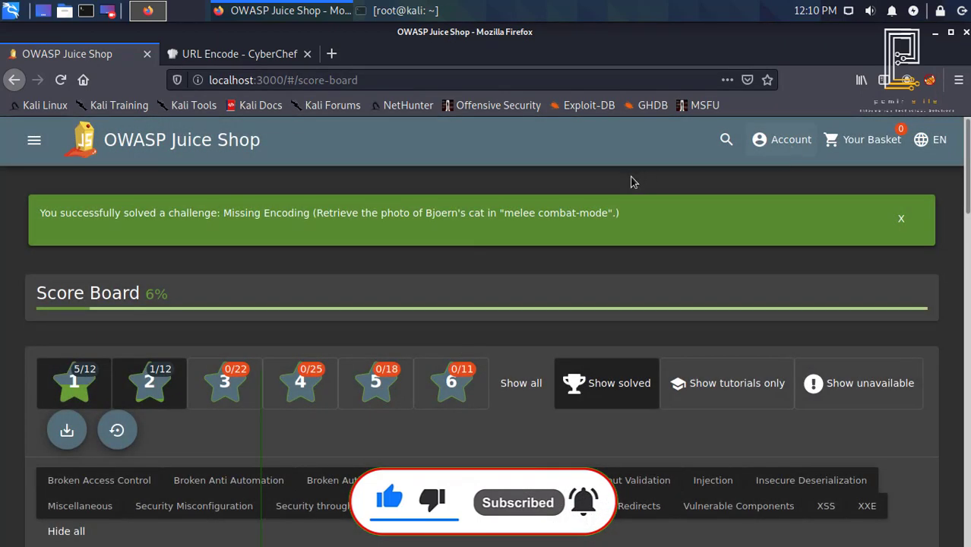
left_click(790, 146)
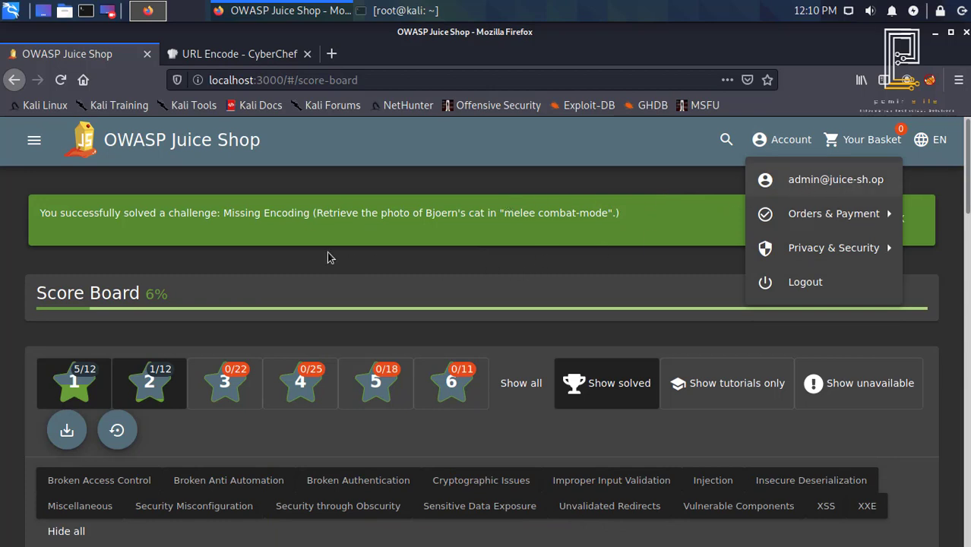
- Inspect the Score Board page and show the main-es2018.js source in the debugger
right_click(275, 280)
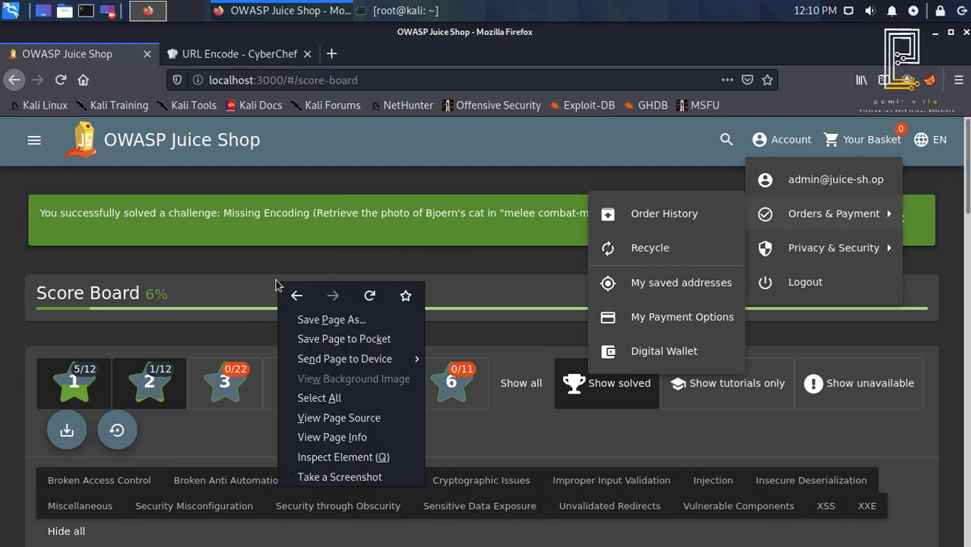
left_click(334, 458)
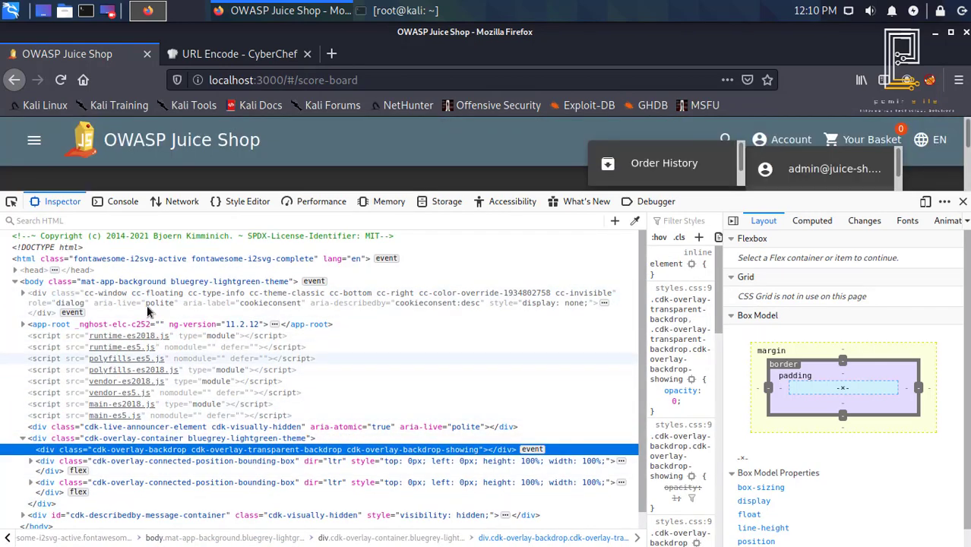
left_click(650, 202)
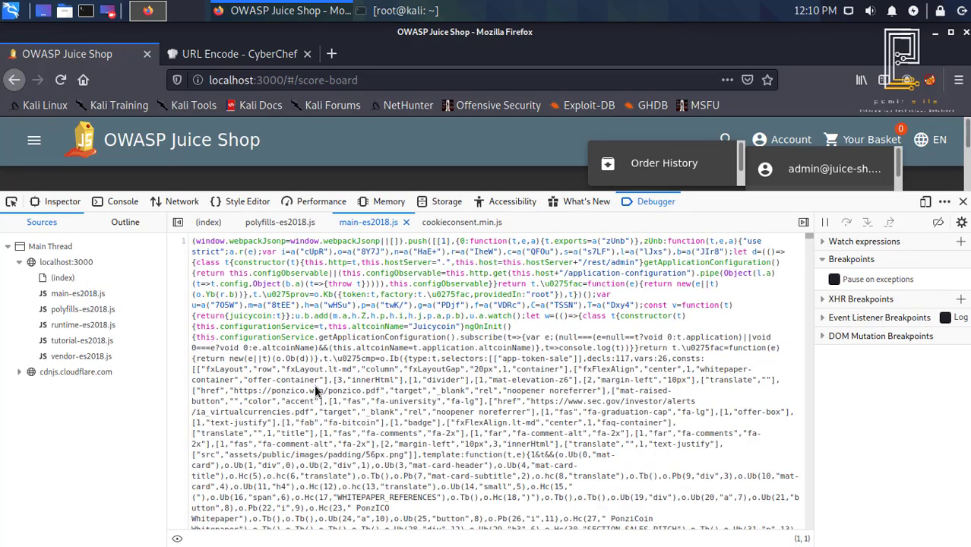
- Search main-es2018.js for administration and select the route name in the matching path entry
left_click(310, 488)
key("ctrl+f")
type("administration")
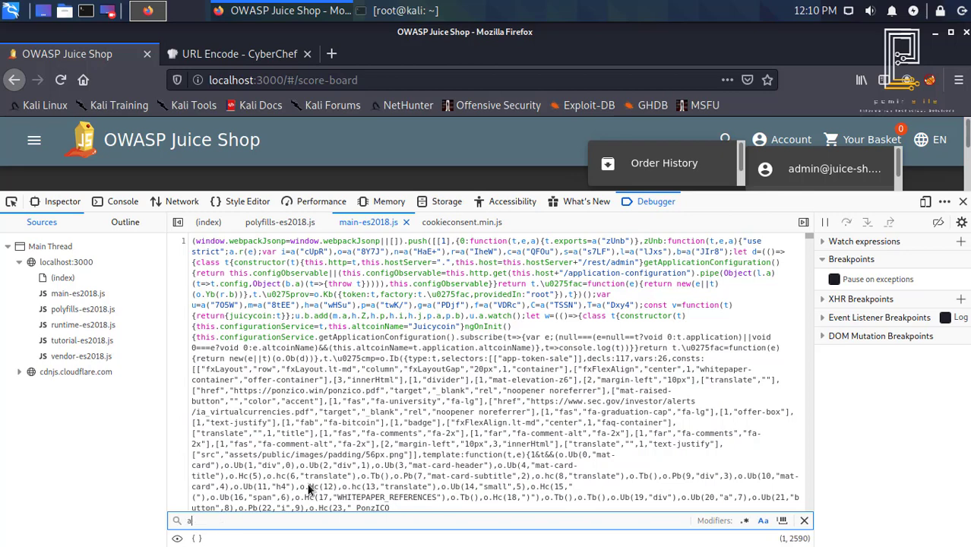
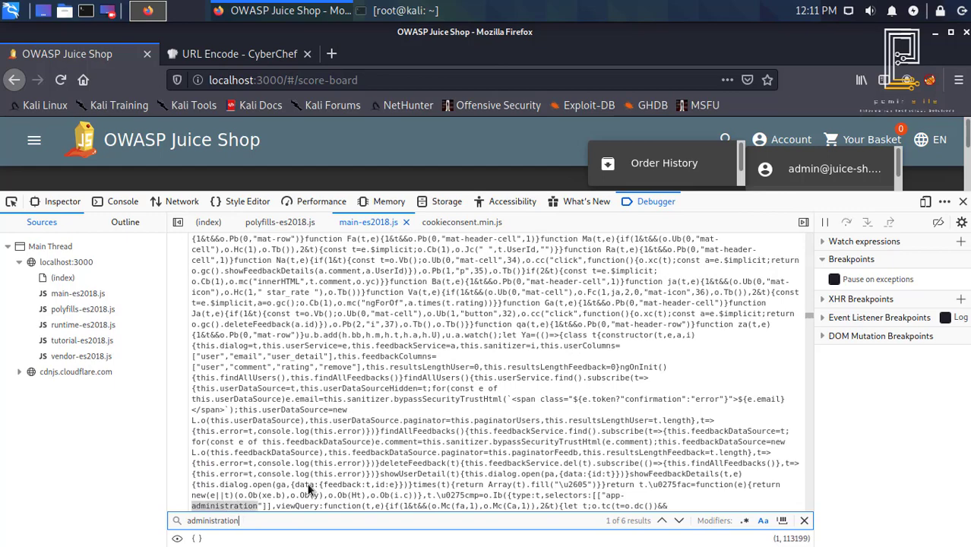
key("Return")
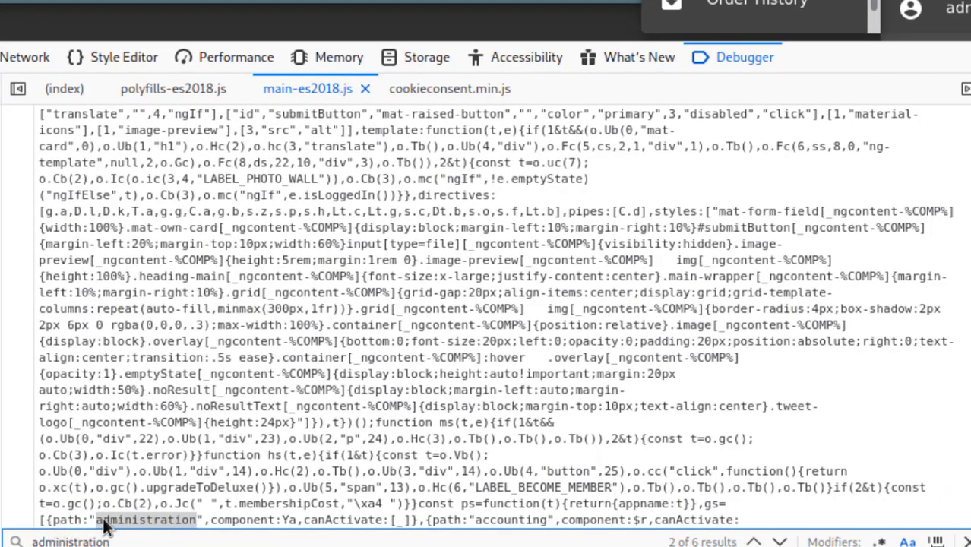
left_click_drag(196, 522, 98, 525)
right_click(125, 524)
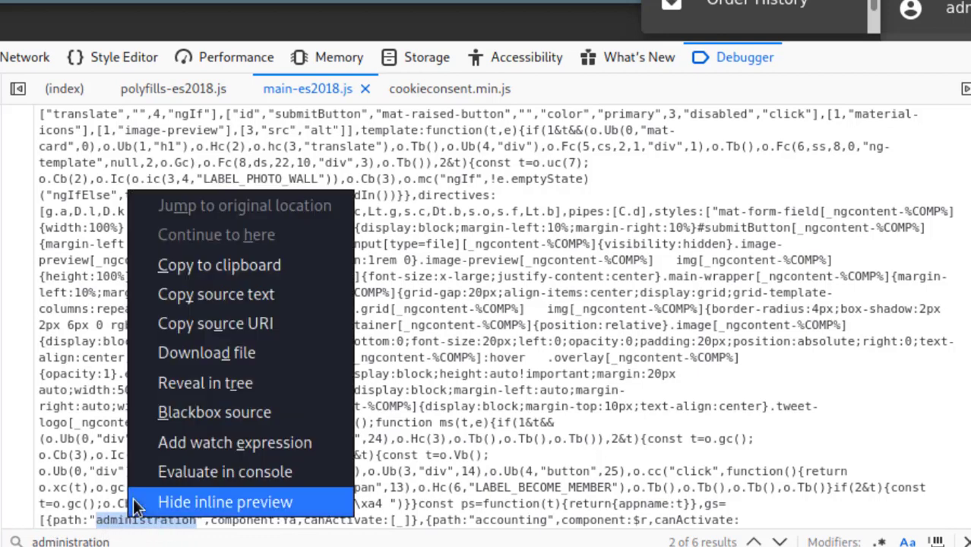
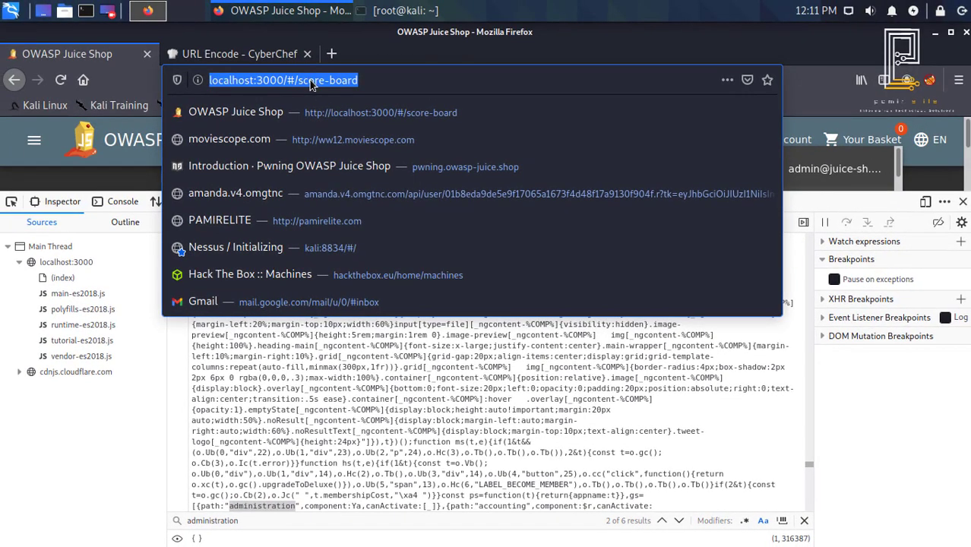
- Replace score-board in the page address with administration and load localhost:3000/#/administration
left_click(304, 84)
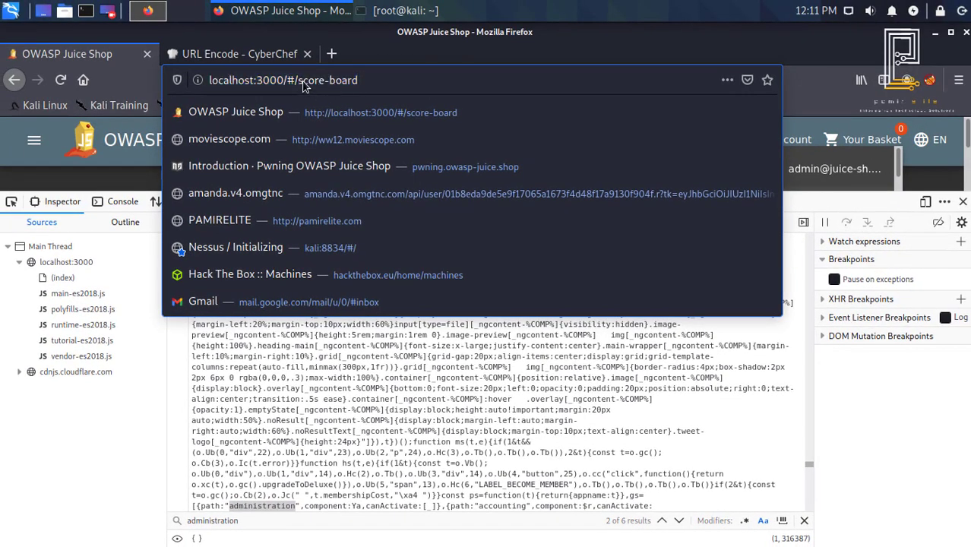
left_click_drag(303, 85, 385, 84)
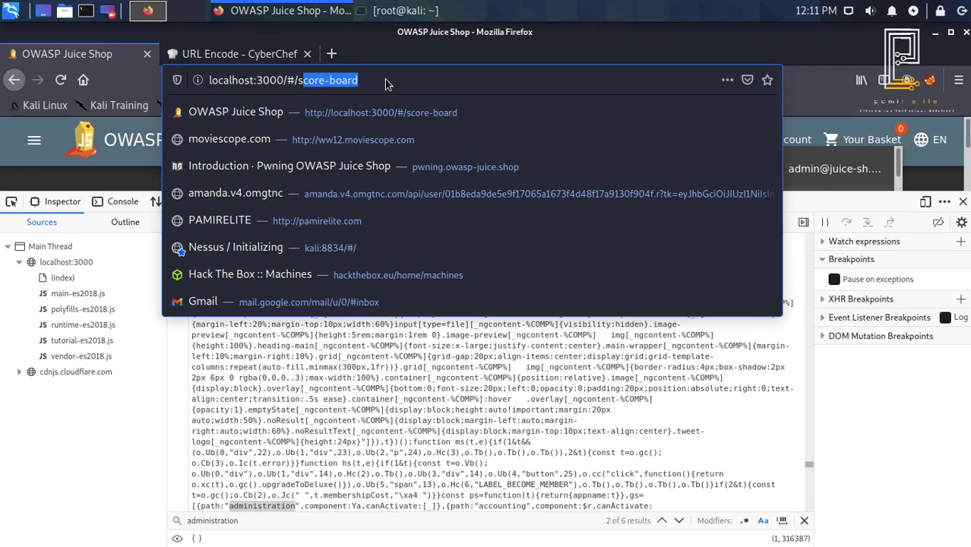
key("BackSpace")
key("BackSpace")
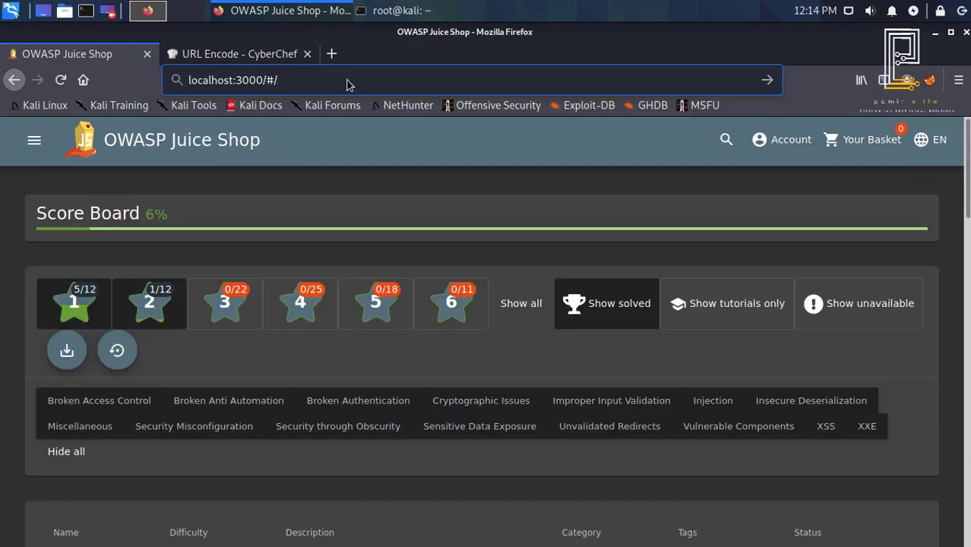
type("a")
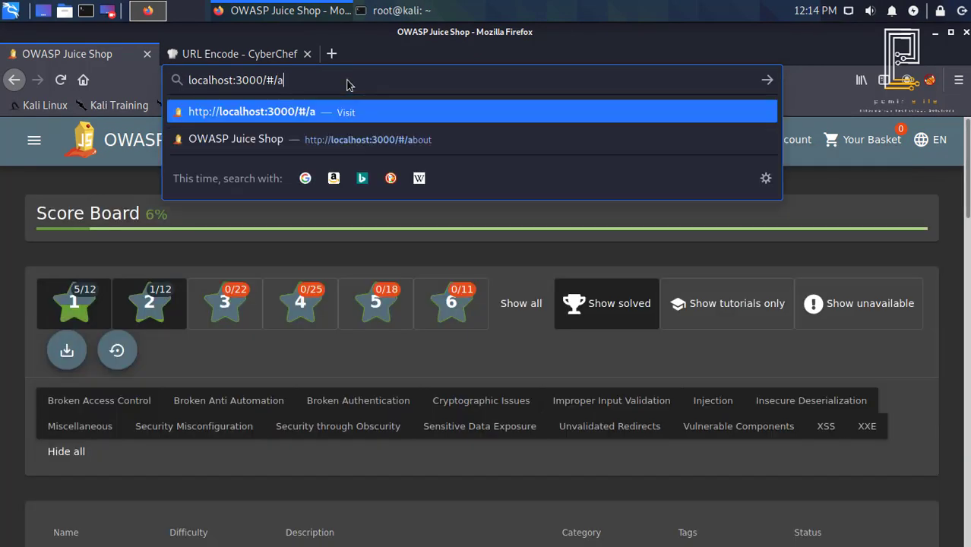
type("dministration")
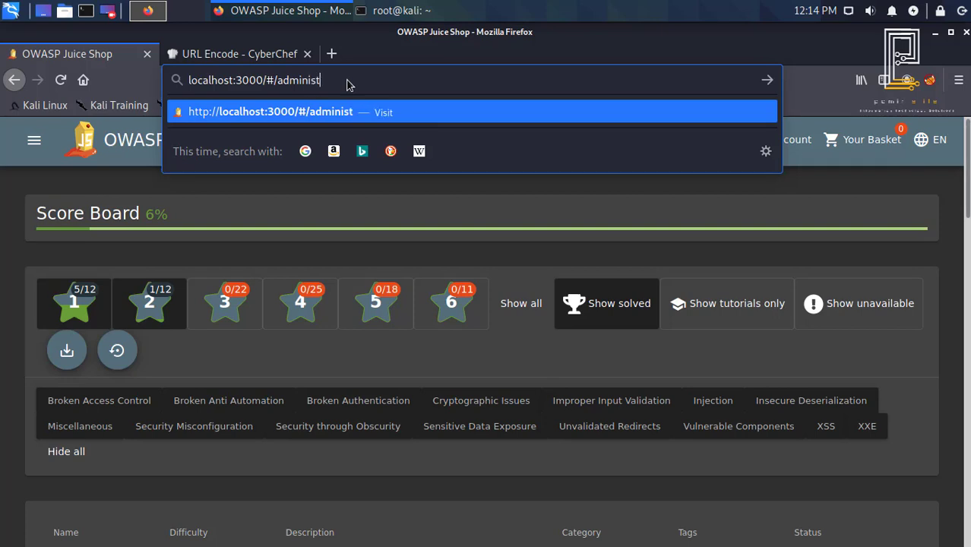
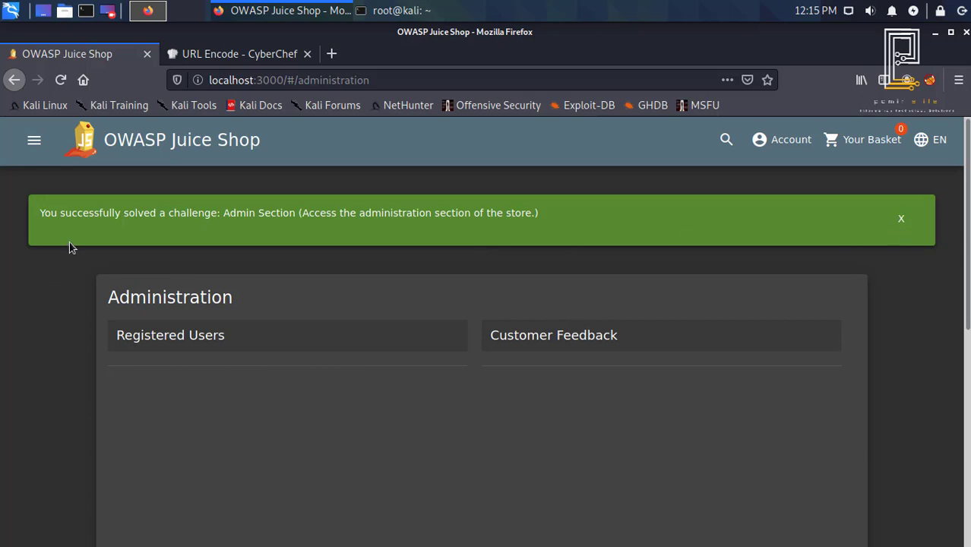
- Look over the registered users on the Administration page and close the CyberChef tab
scroll(69, 243, "down", 3)
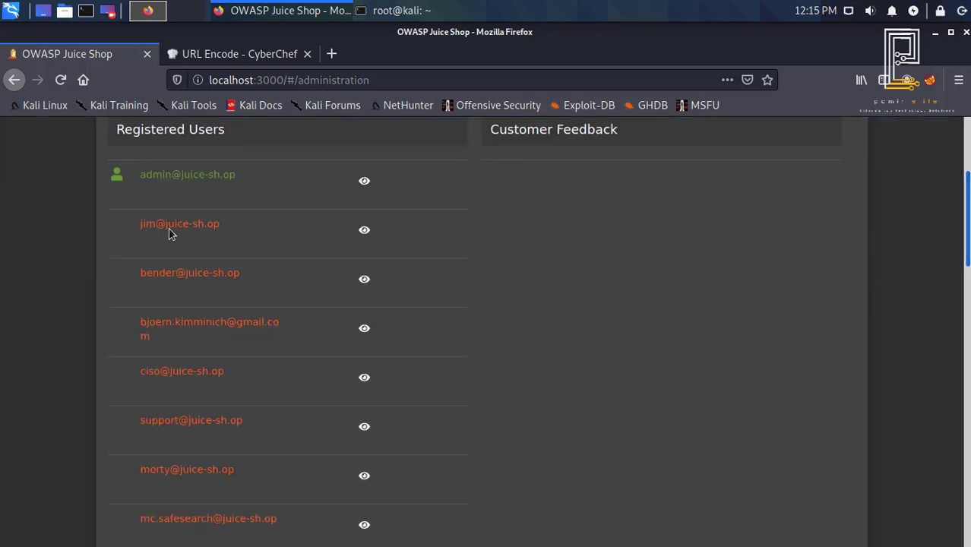
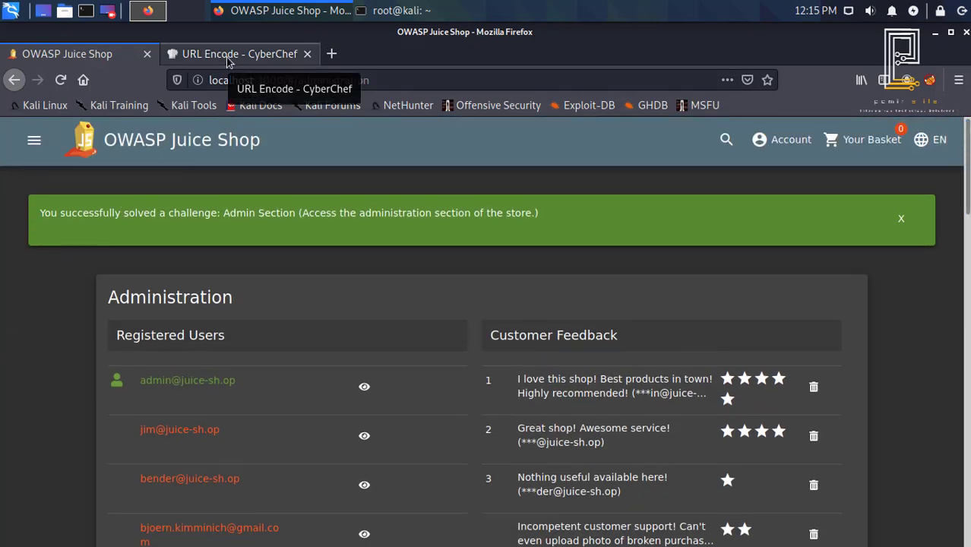
left_click(266, 58)
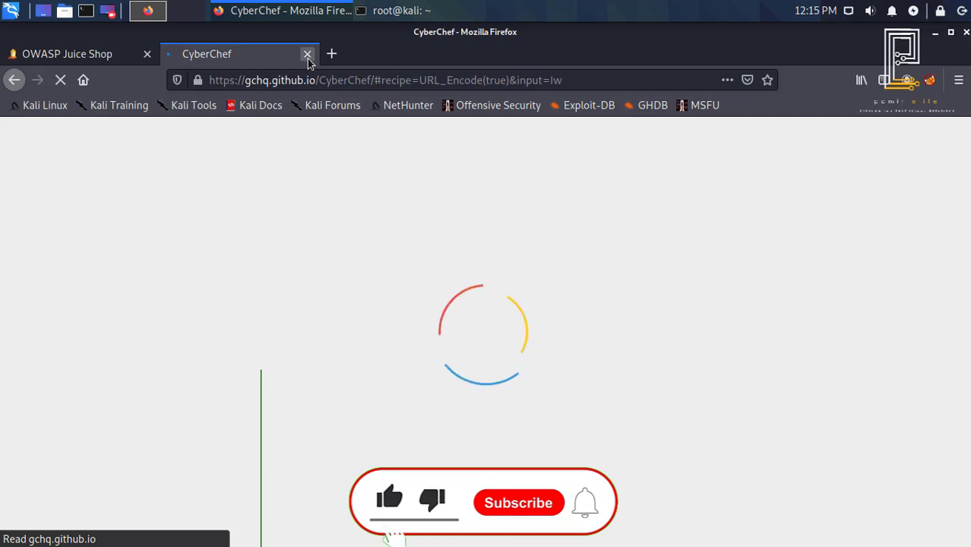
left_click(307, 53)
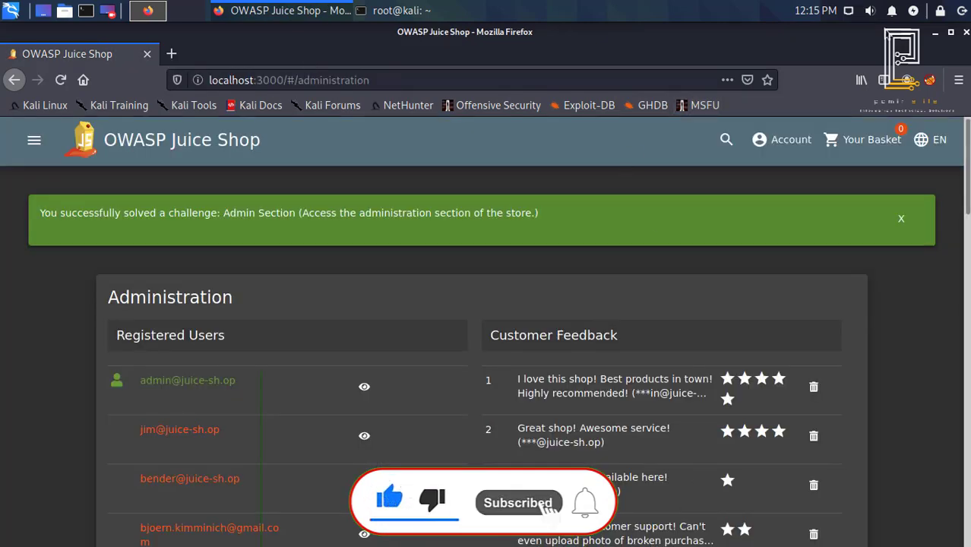